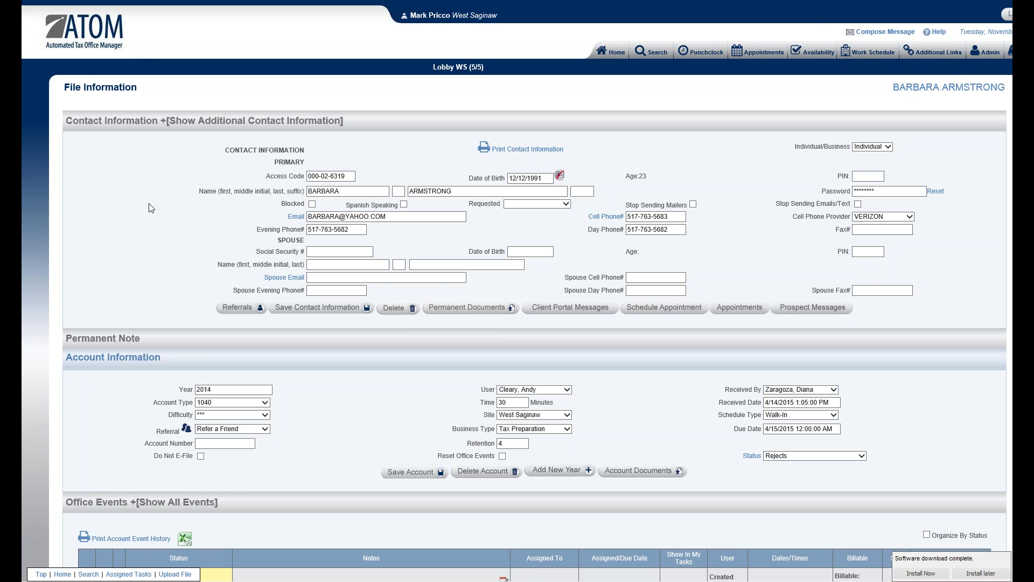
- Open the Account Documents page for the client's 2014 Tax Preparation account
scroll(154, 213, down, 3)
scroll(155, 213, down, 2)
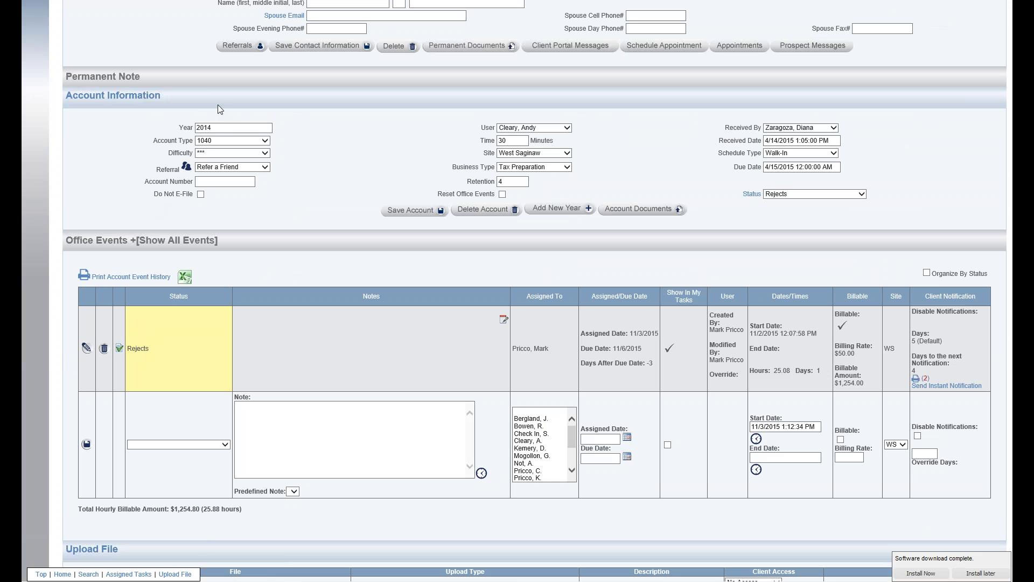
click(638, 211)
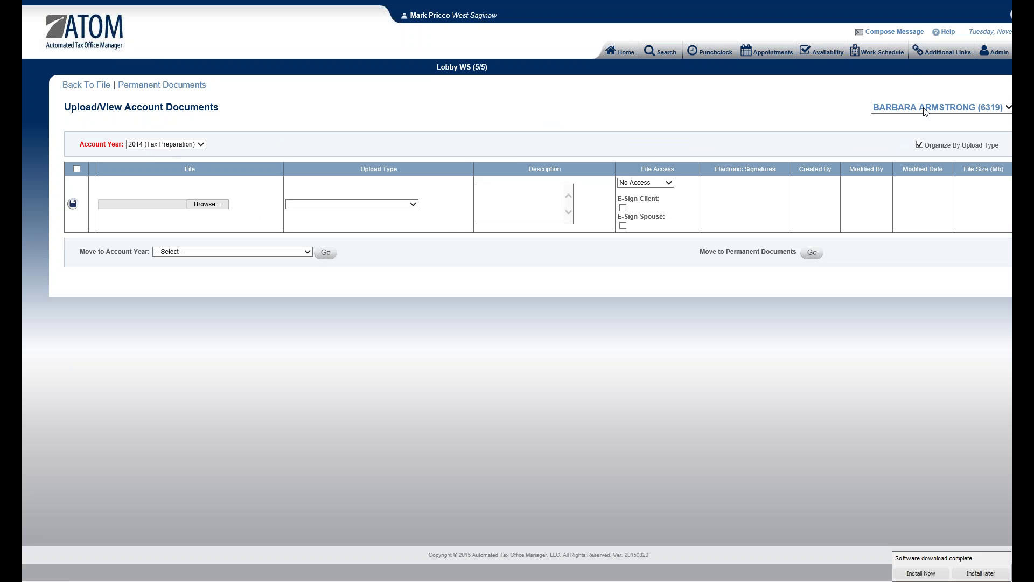
- Upload scan 2015_10_24_19_36_52.pdf as REVIEWER DOCS with the description 'K-1'
click(207, 204)
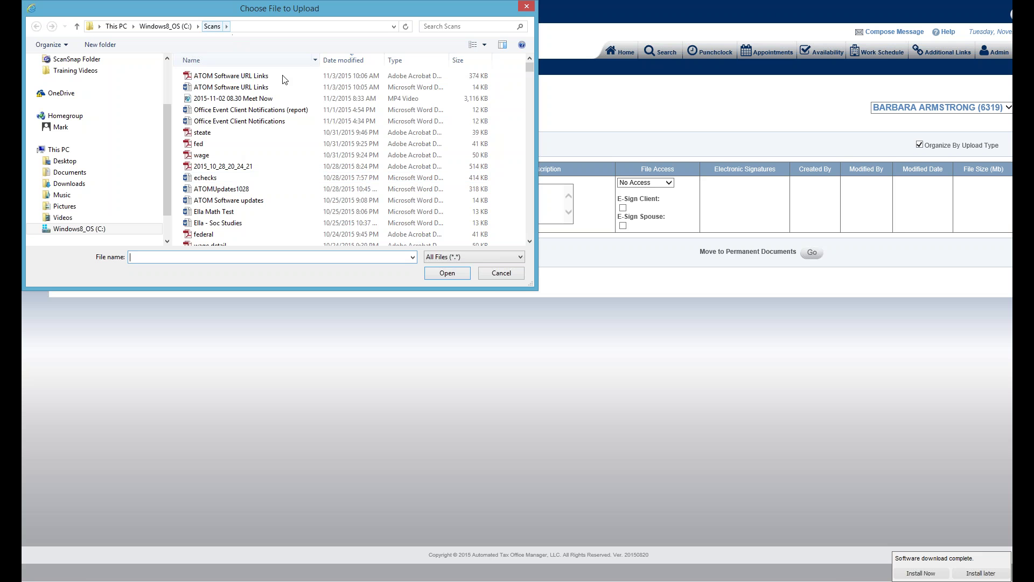
click(263, 201)
scroll(270, 205, down, 2)
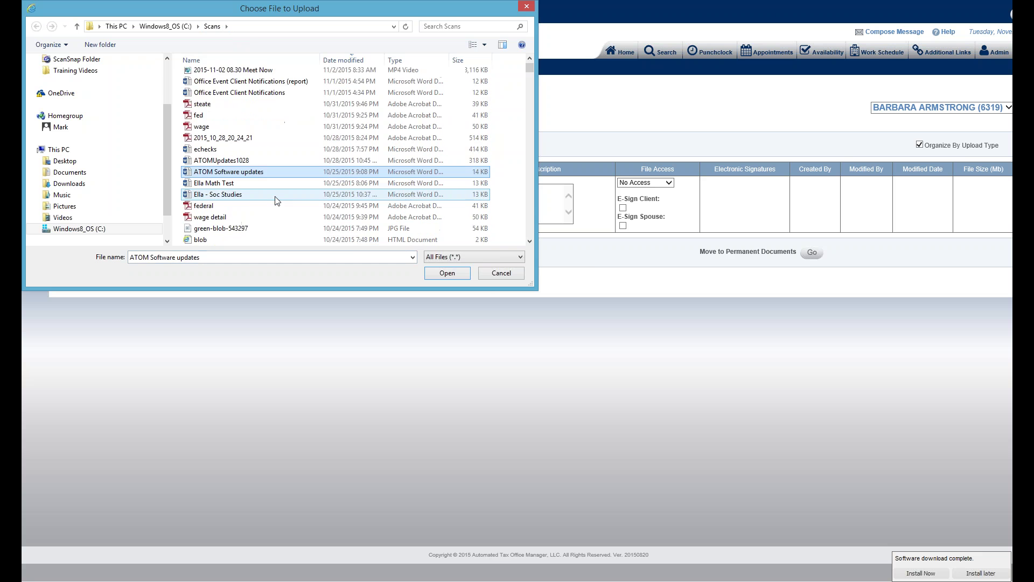
click(245, 218)
double_click(245, 218)
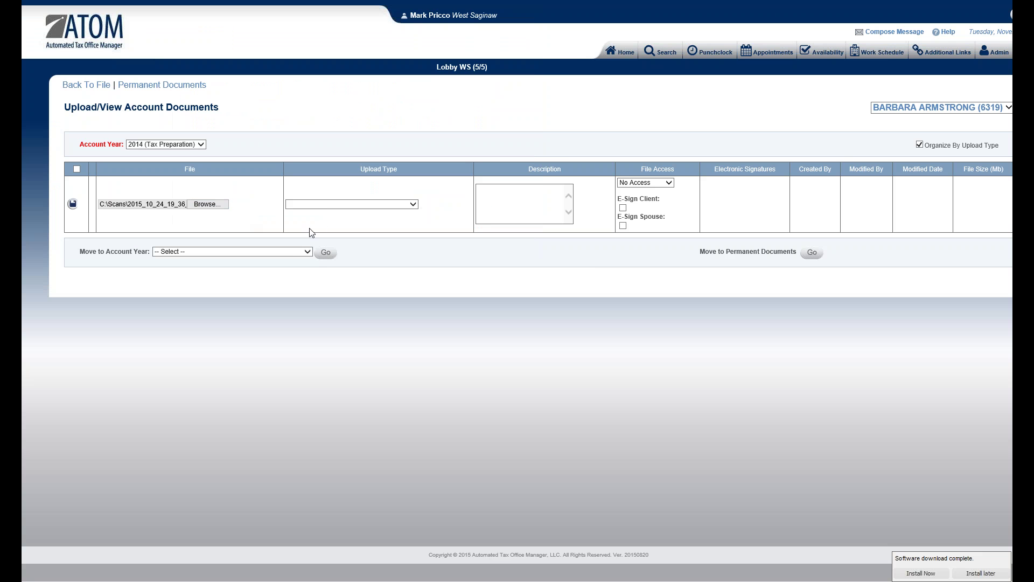
click(327, 206)
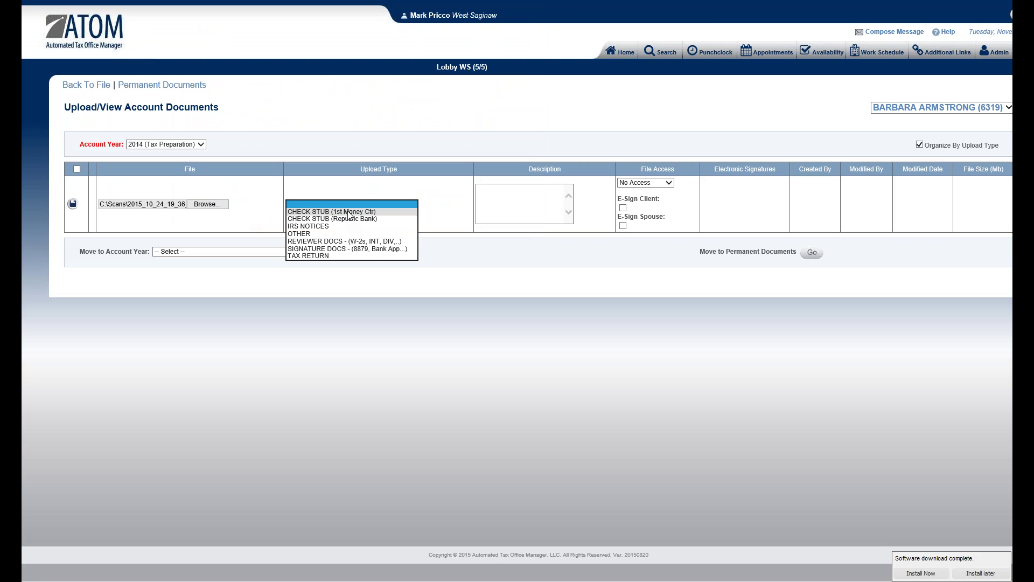
click(341, 242)
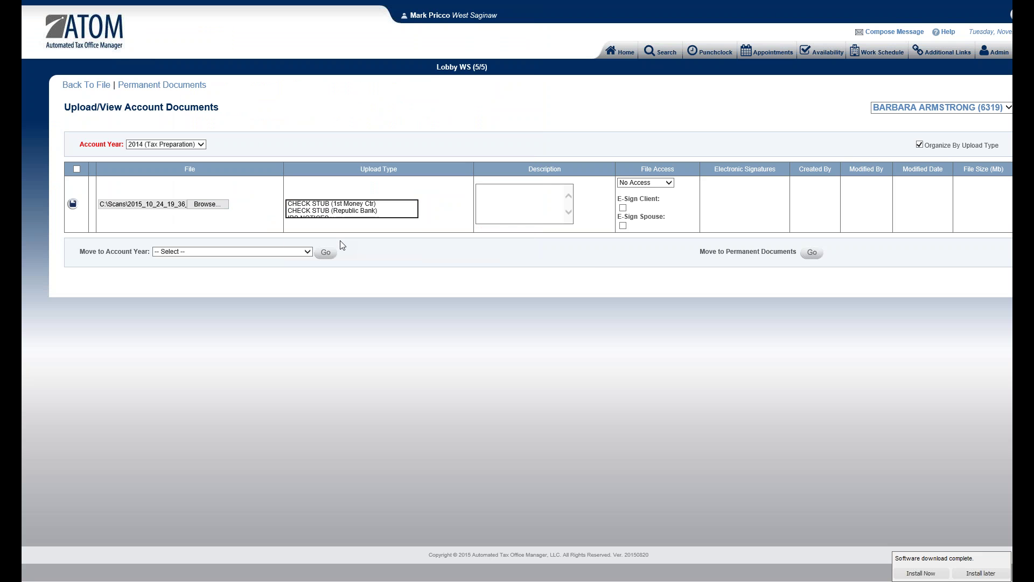
click(534, 199)
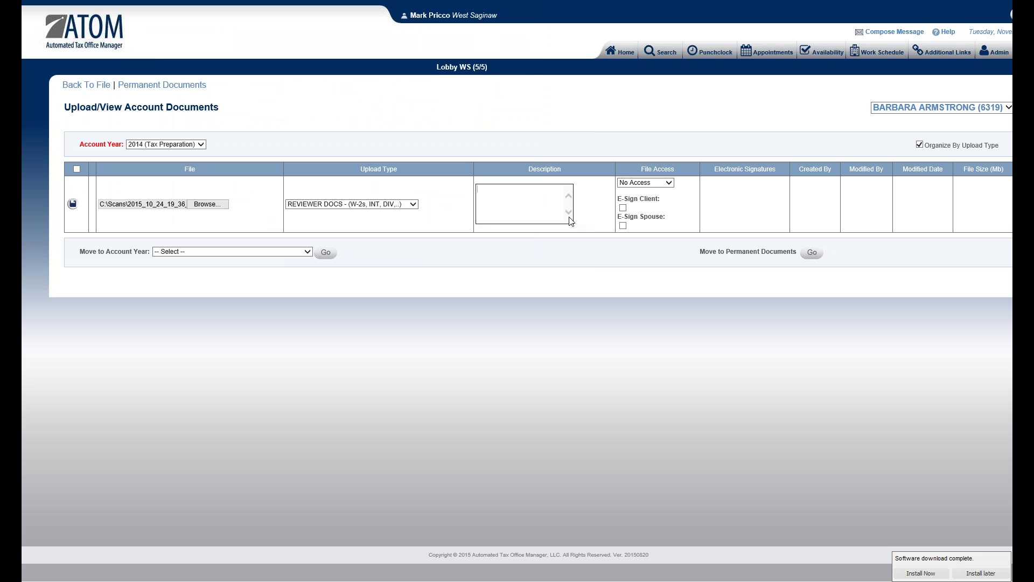
text(K-1)
click(73, 205)
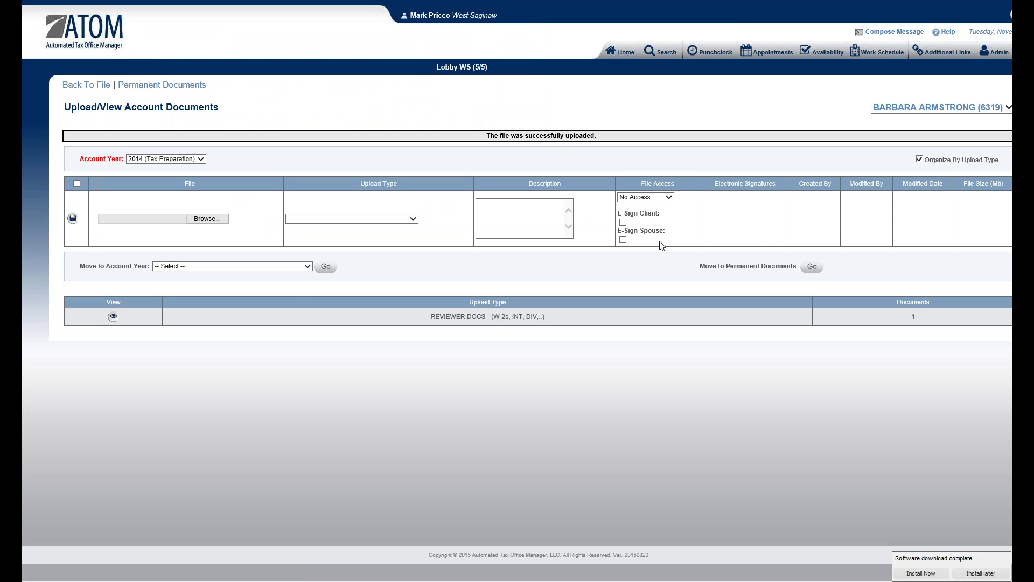
- List files ungrouped and upload wage.pdf as SIGNATURE DOCS
click(920, 159)
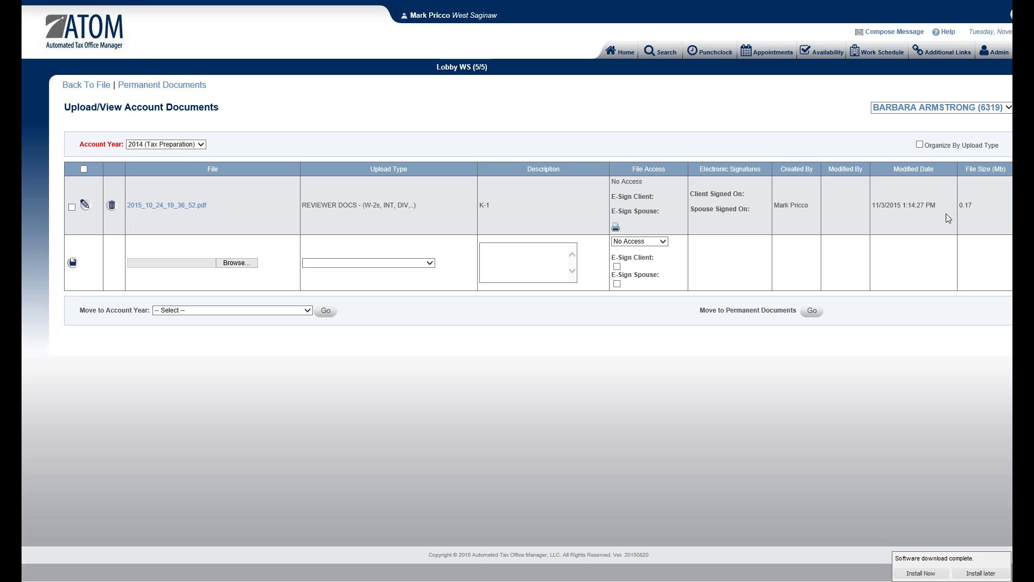
click(226, 266)
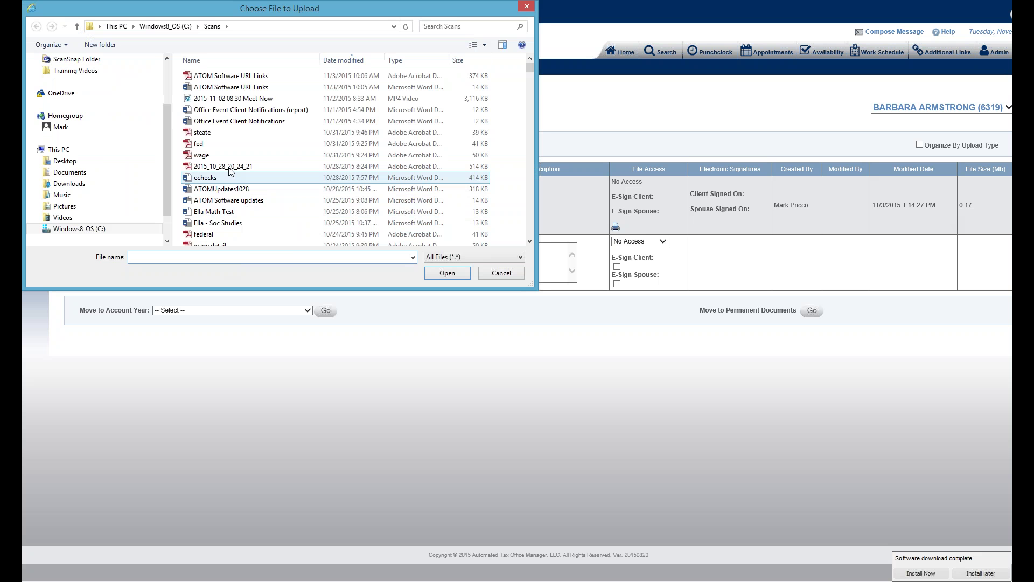
click(221, 155)
double_click(221, 155)
click(357, 262)
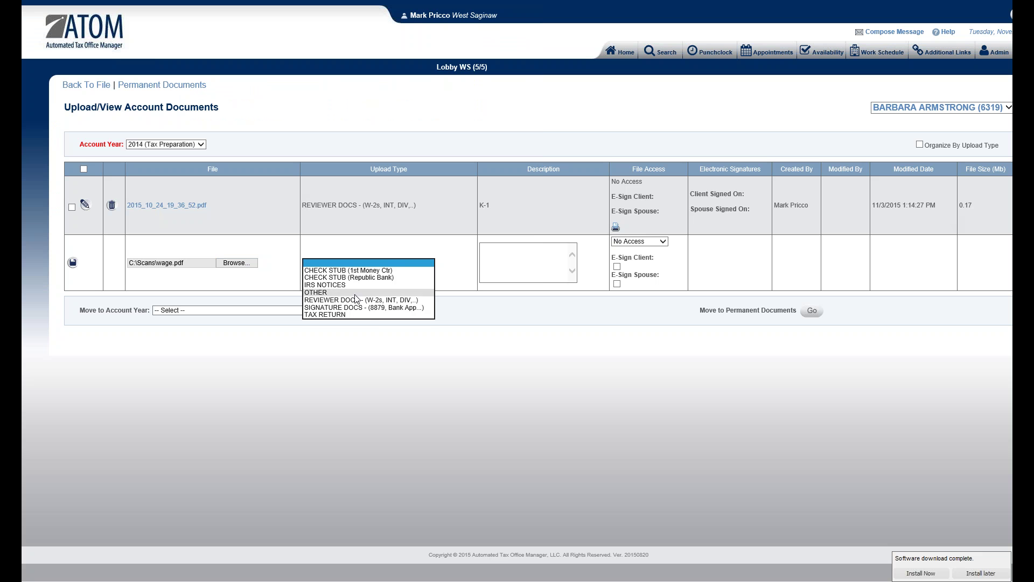
click(356, 308)
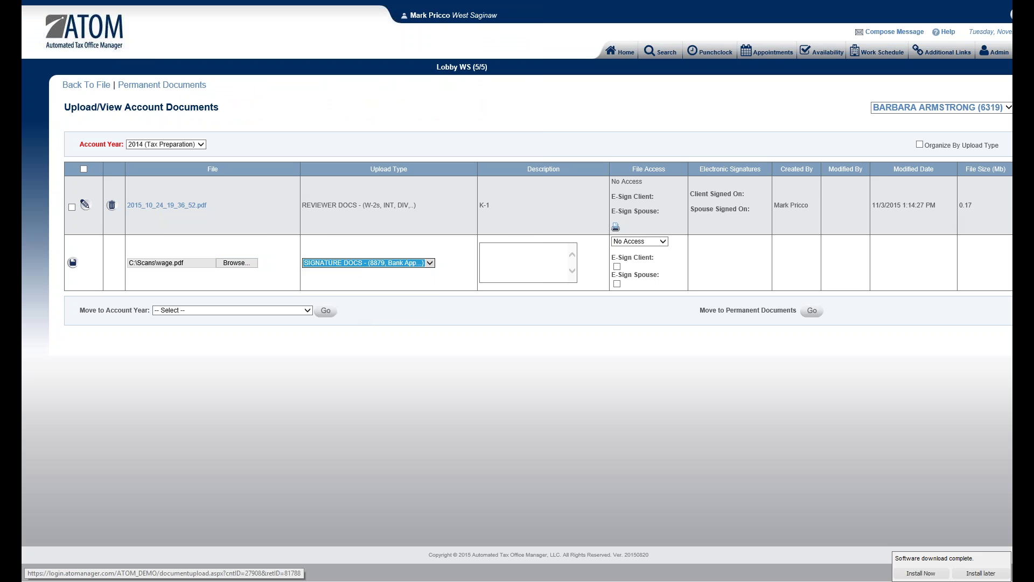
click(73, 262)
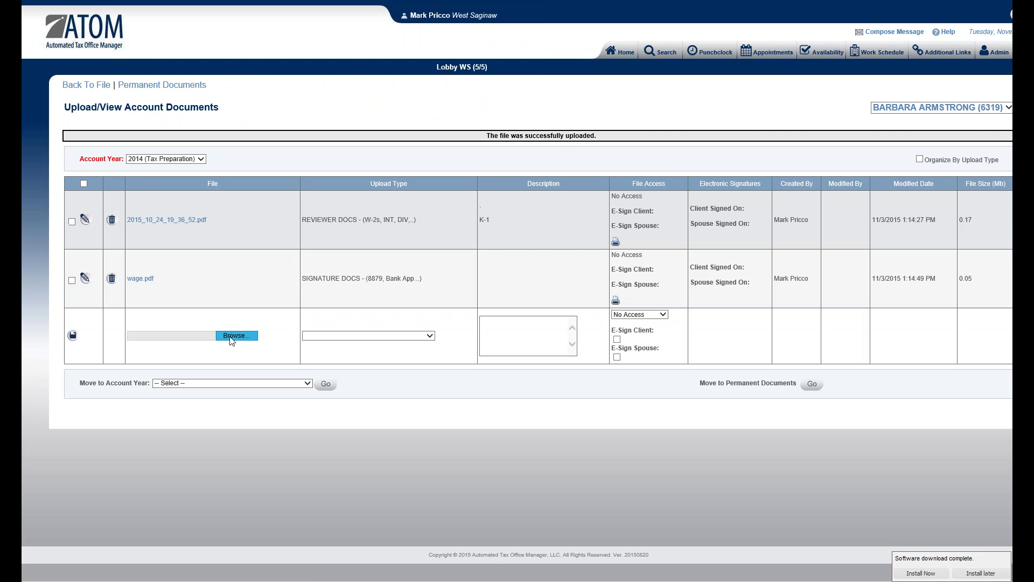
- Upload fed.pdf to the account as REVIEWER DOCS
click(237, 335)
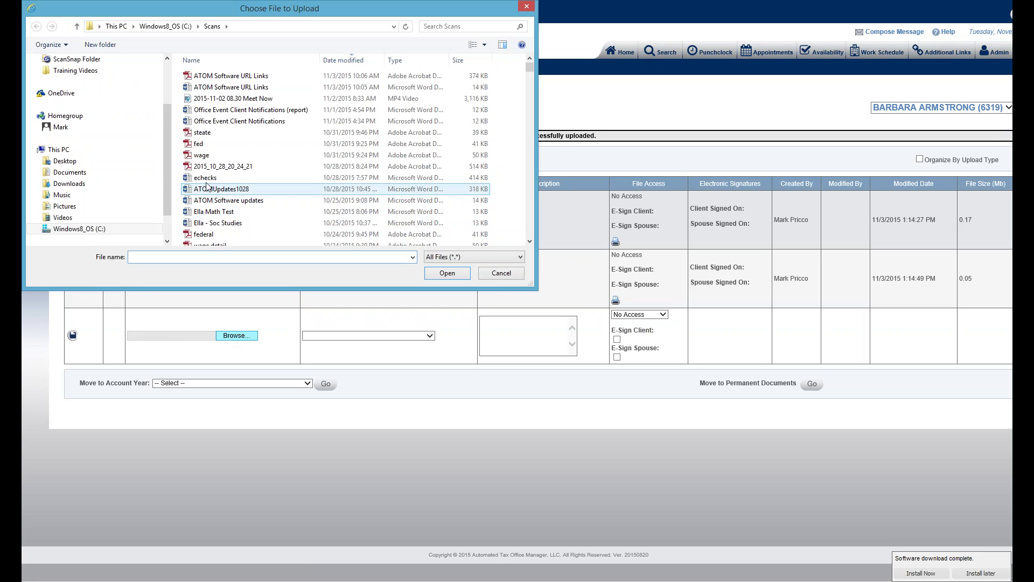
double_click(199, 143)
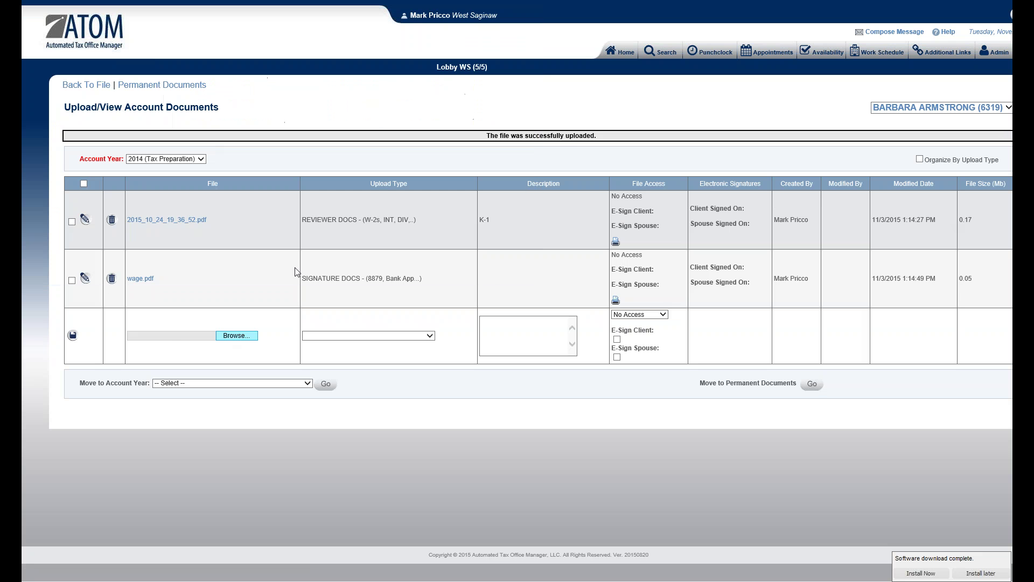
click(325, 336)
click(332, 372)
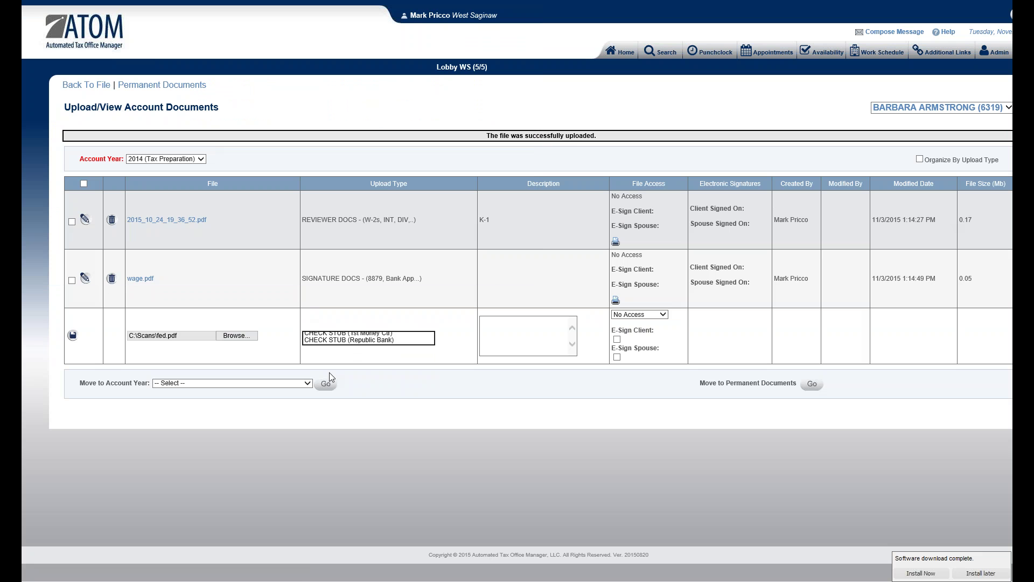
click(73, 335)
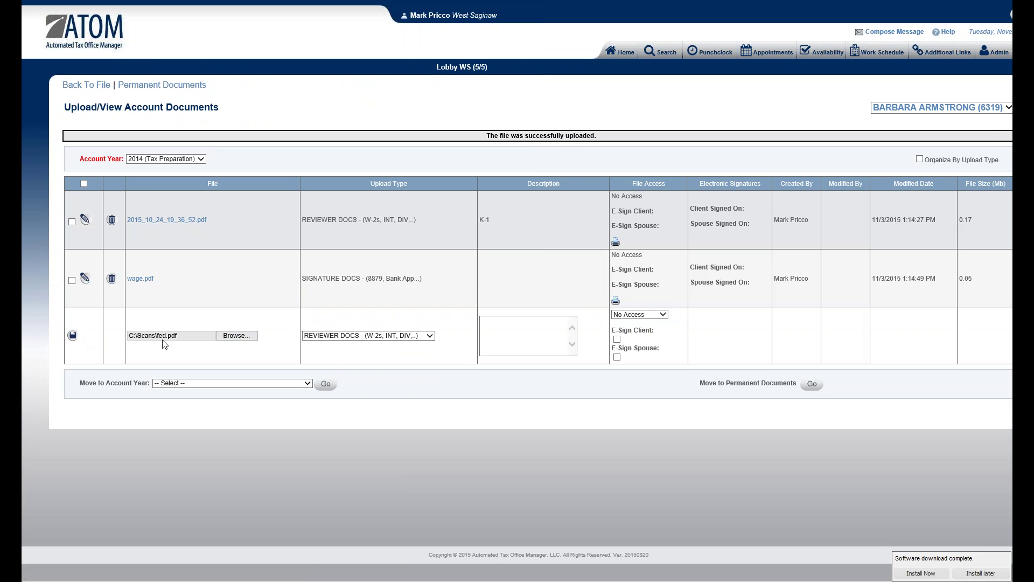
- Regroup the files by upload type and expand the REVIEWER DOCS group
click(920, 160)
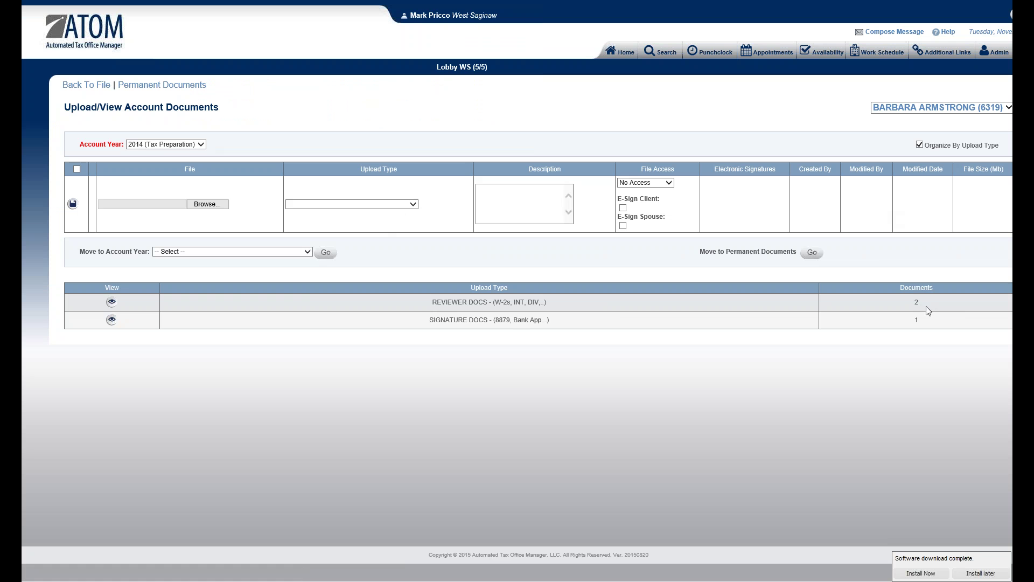
click(127, 303)
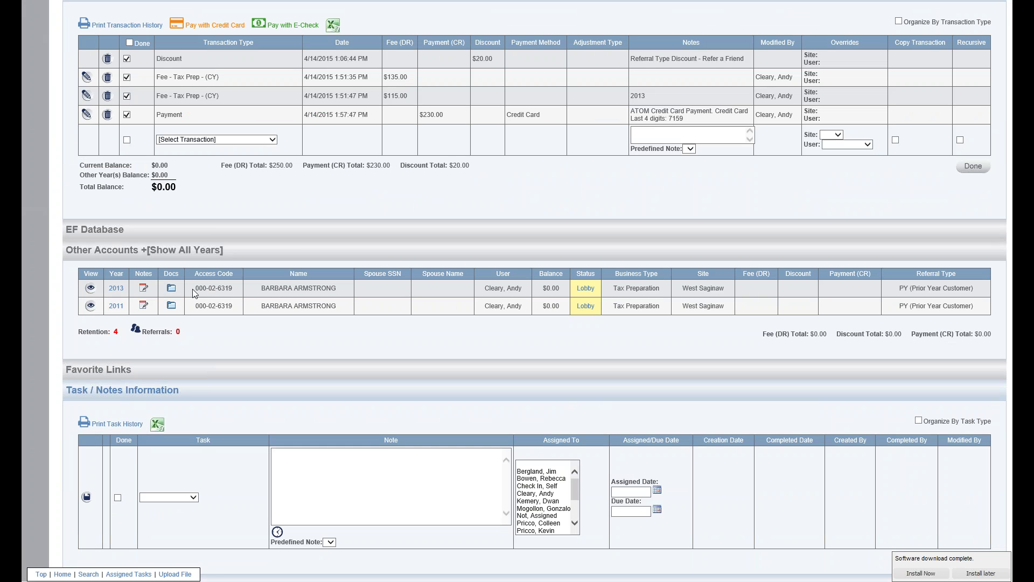
- Show all account years and open the 2015 Bookkeeping account's documents
click(198, 251)
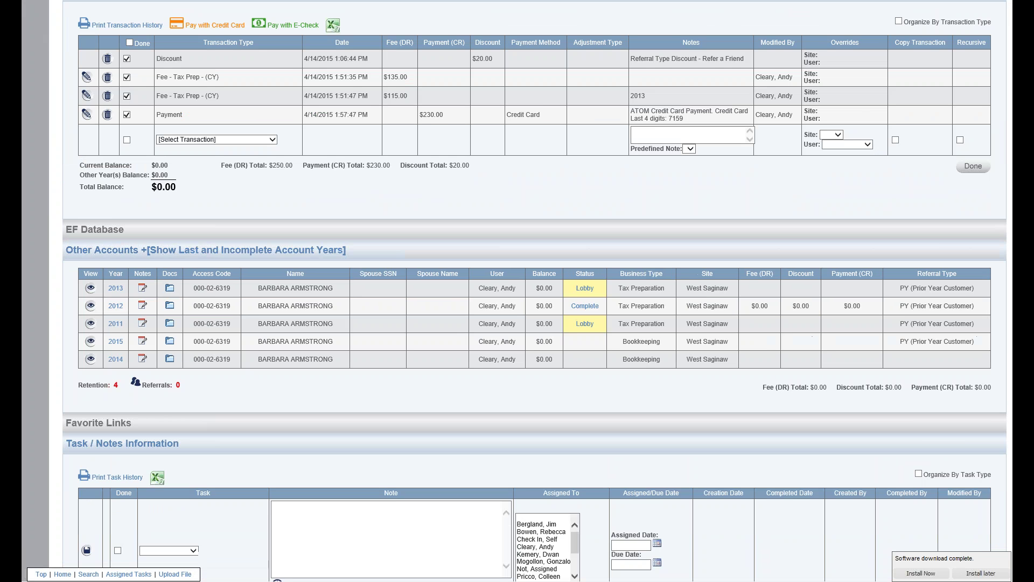
scroll(120, 275, down, 1)
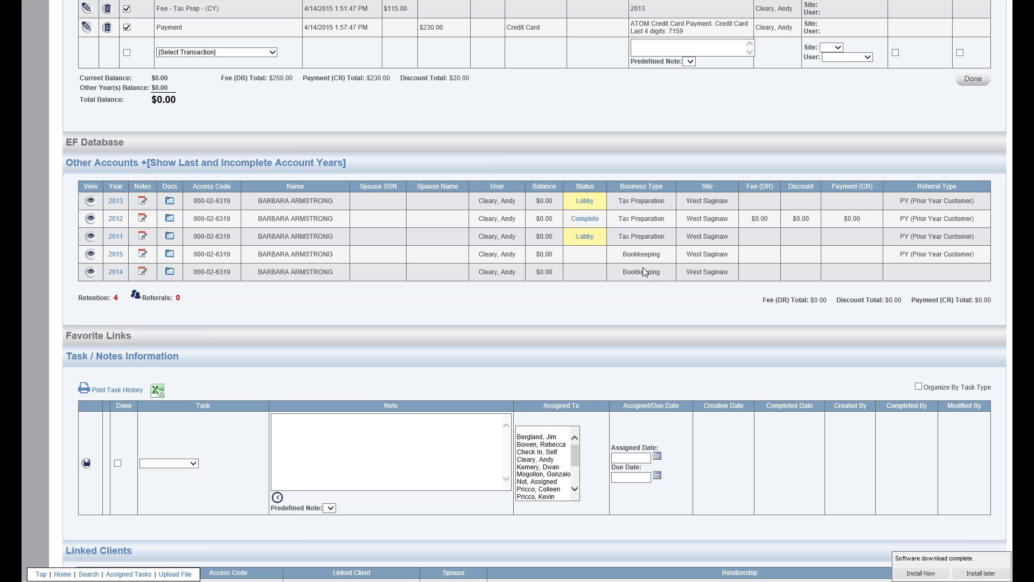
click(171, 256)
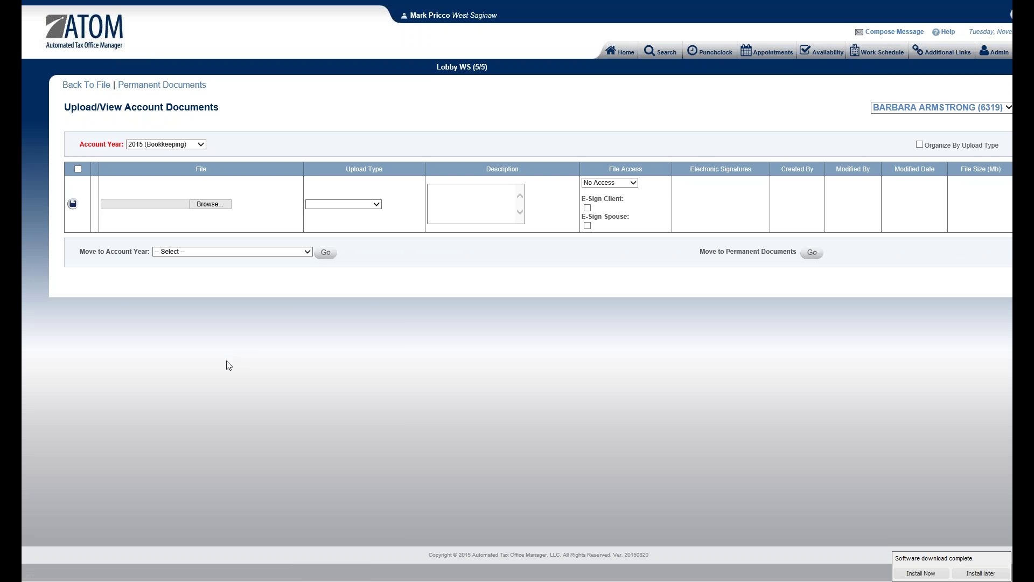
- Return to the client file and open linked client X-TAX CPA PLC's documents
key(alt+Left)
scroll(233, 366, down, 1)
scroll(240, 391, down, 4)
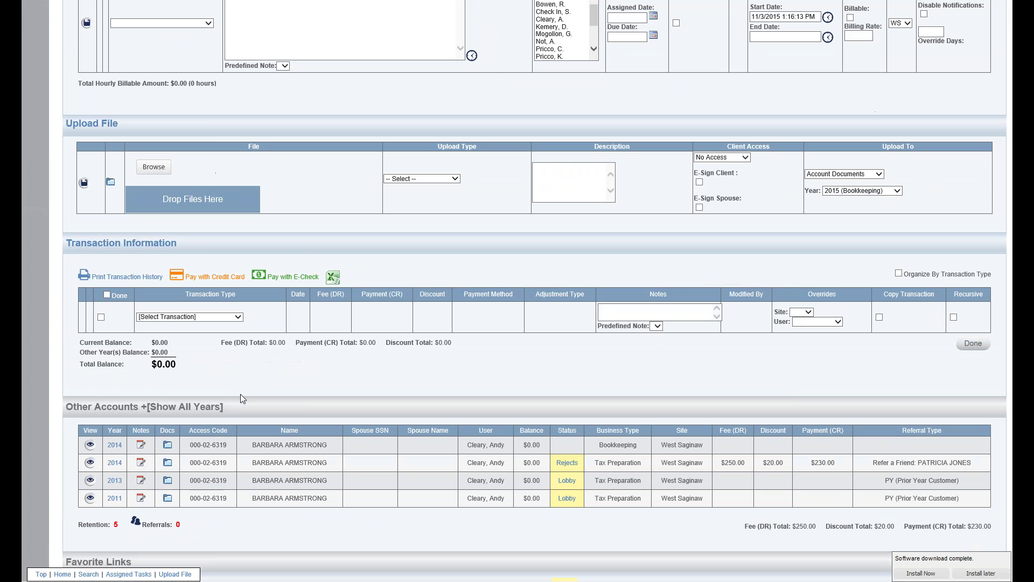
scroll(240, 392, down, 2)
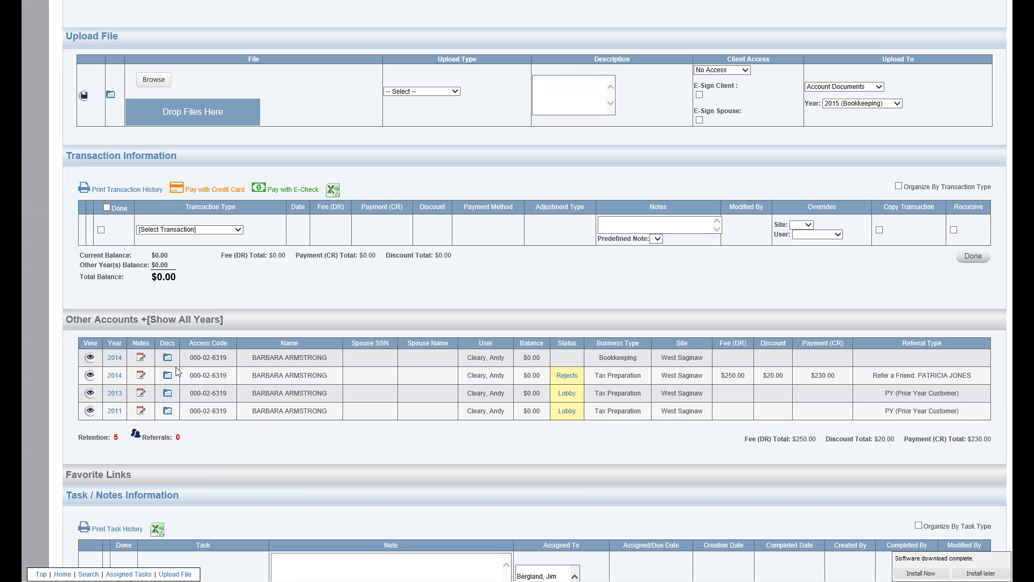
scroll(208, 386, up, 2)
scroll(209, 389, down, 8)
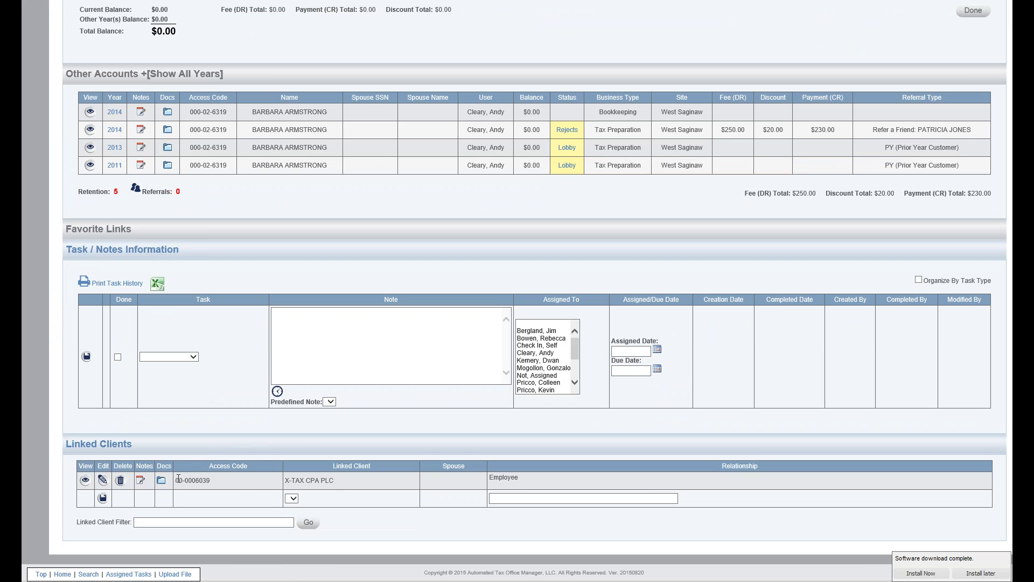
click(161, 482)
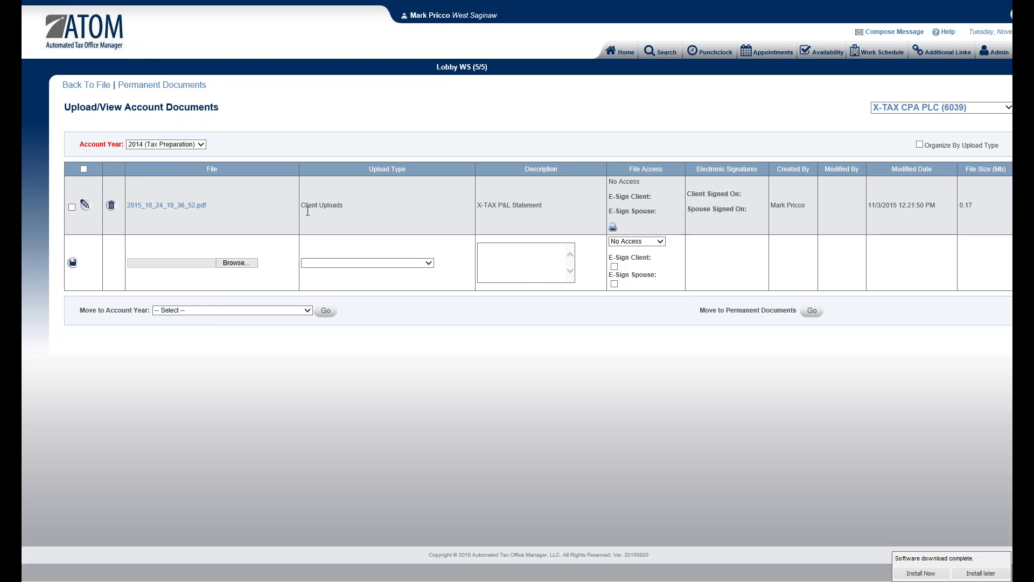
- From Home's Tax Preparation queue, open the waiting client's 2015 account documents
key(alt+Left)
scroll(624, 116, up, 9)
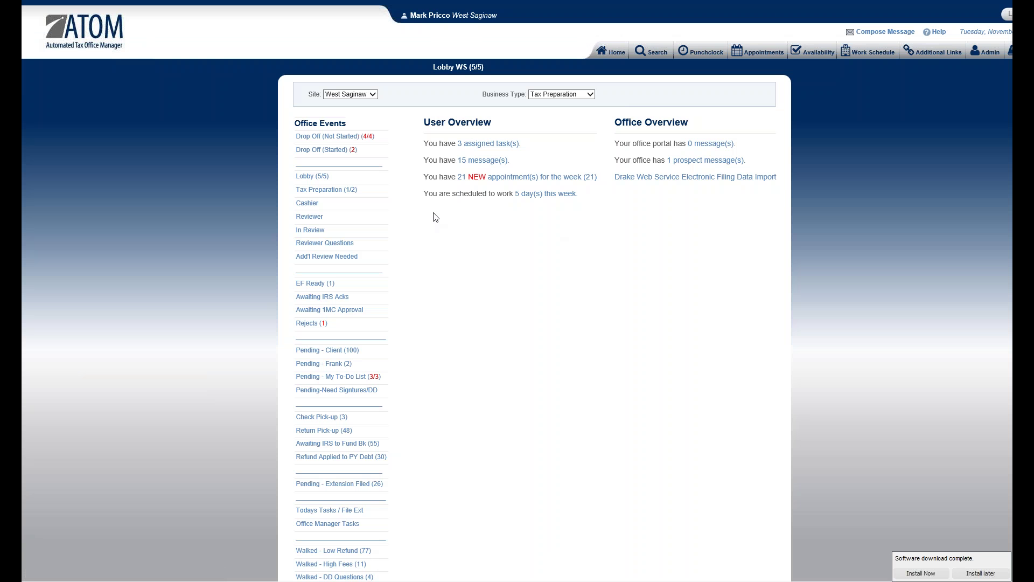
click(358, 189)
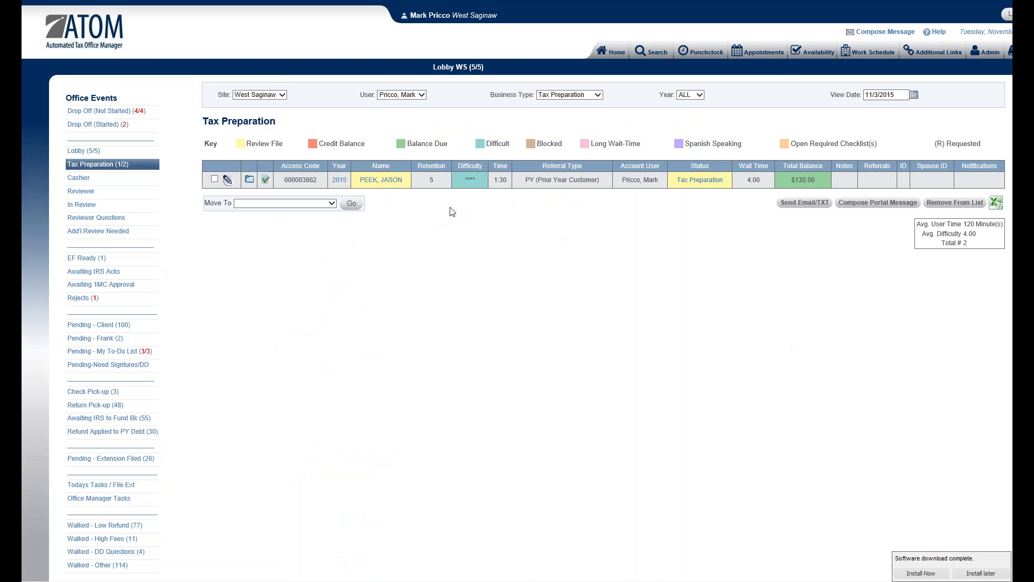
click(248, 180)
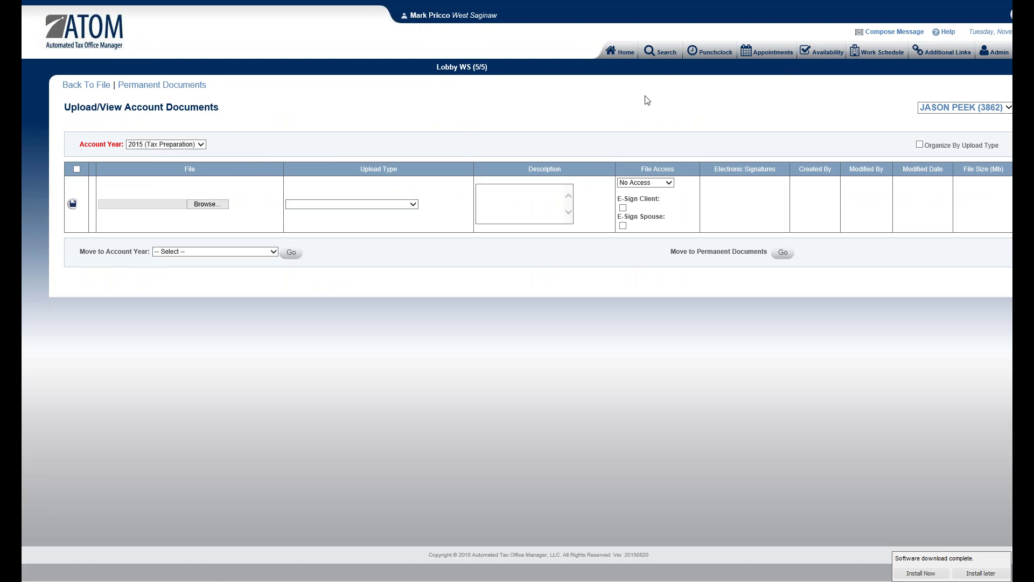
- Search for the client by last name and run the search
click(662, 52)
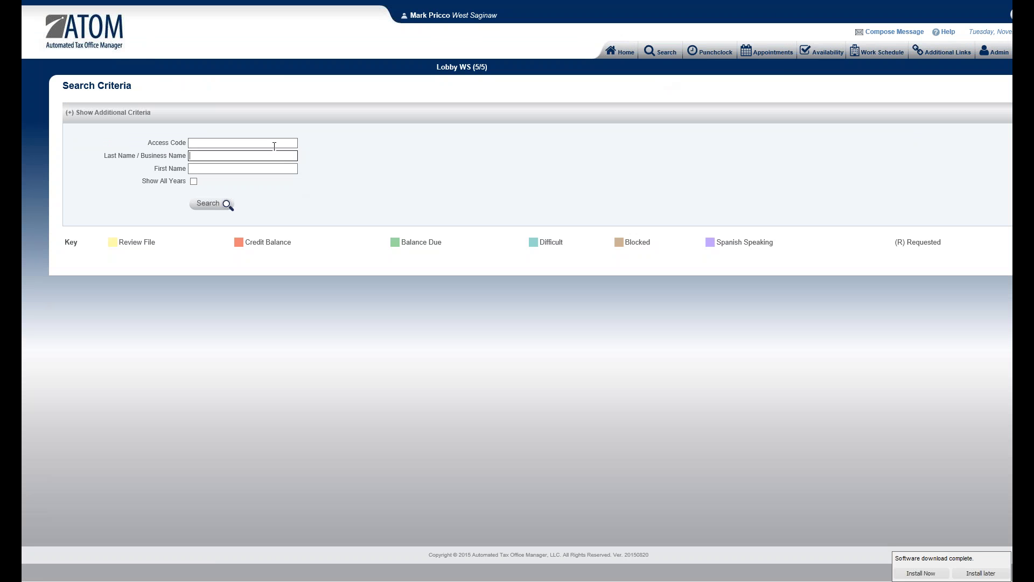
text(armstrong)
key(Tab)
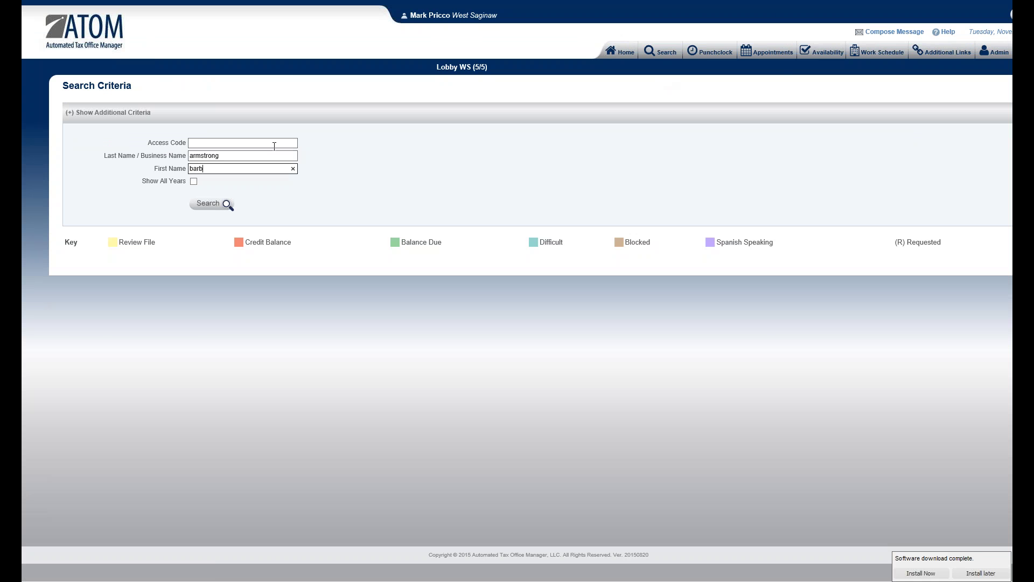
key(Return)
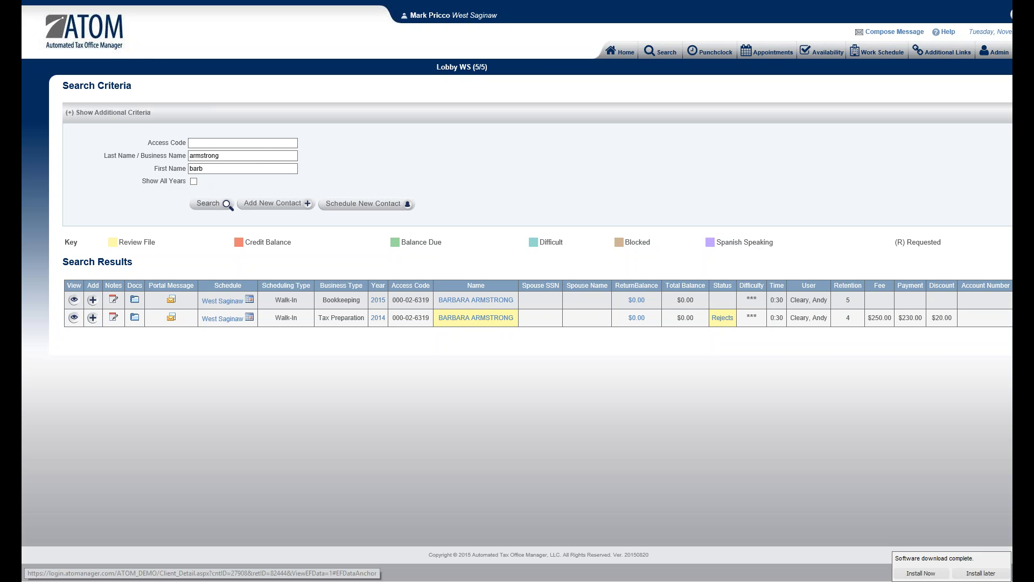
- Open the 2014 Tax Preparation result's documents, keeping Account Year at 2014
click(135, 318)
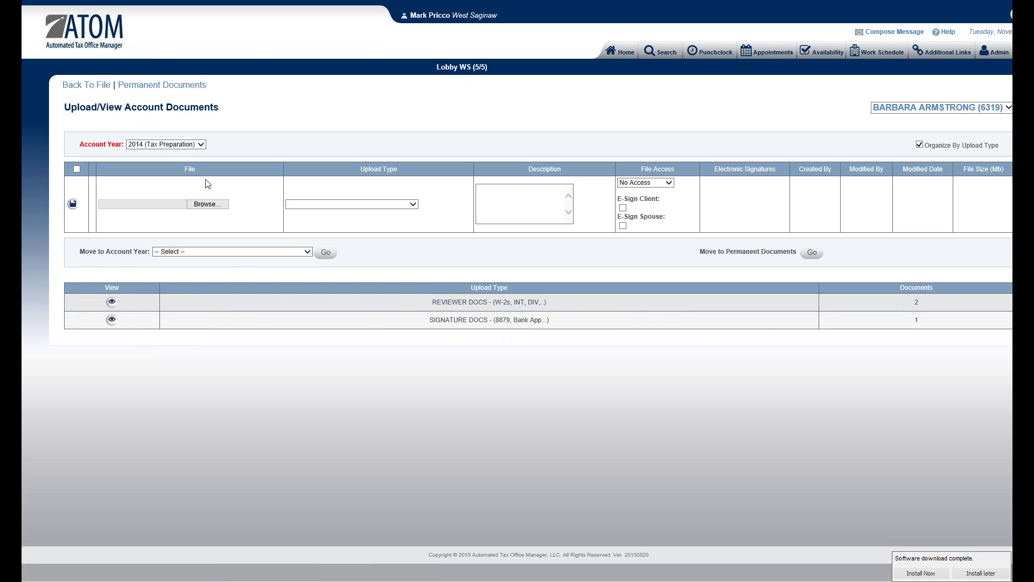
click(186, 146)
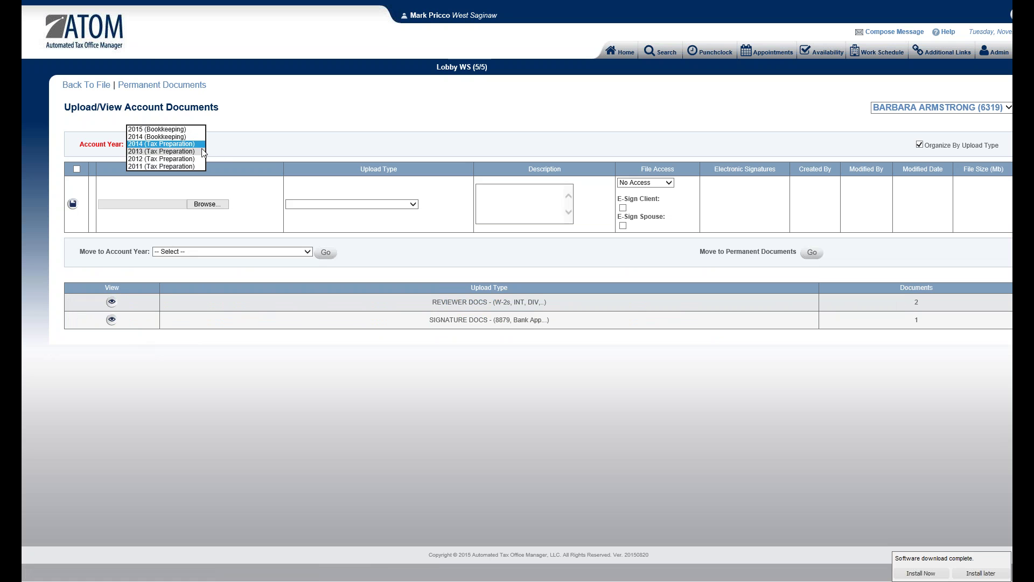
click(230, 153)
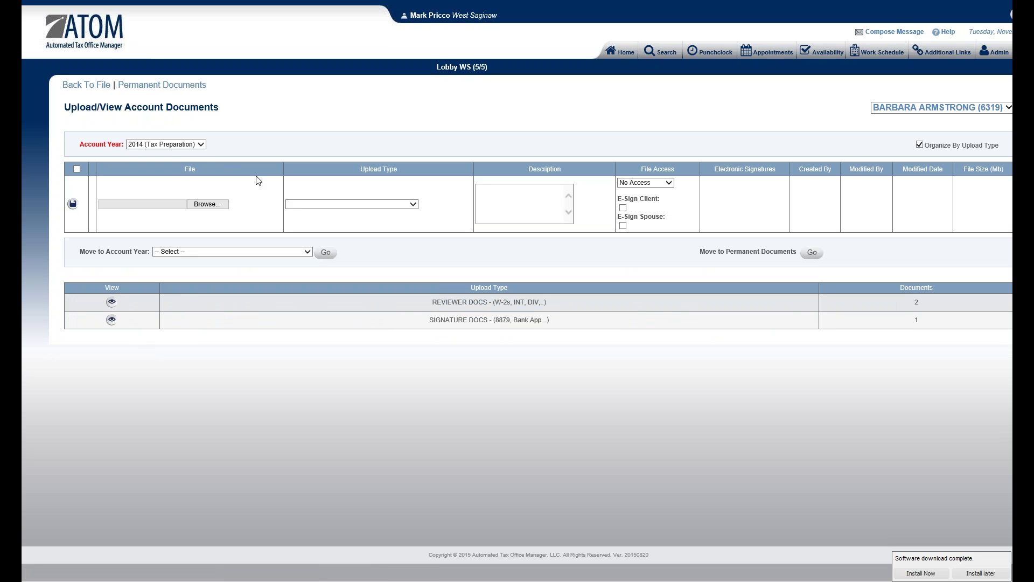